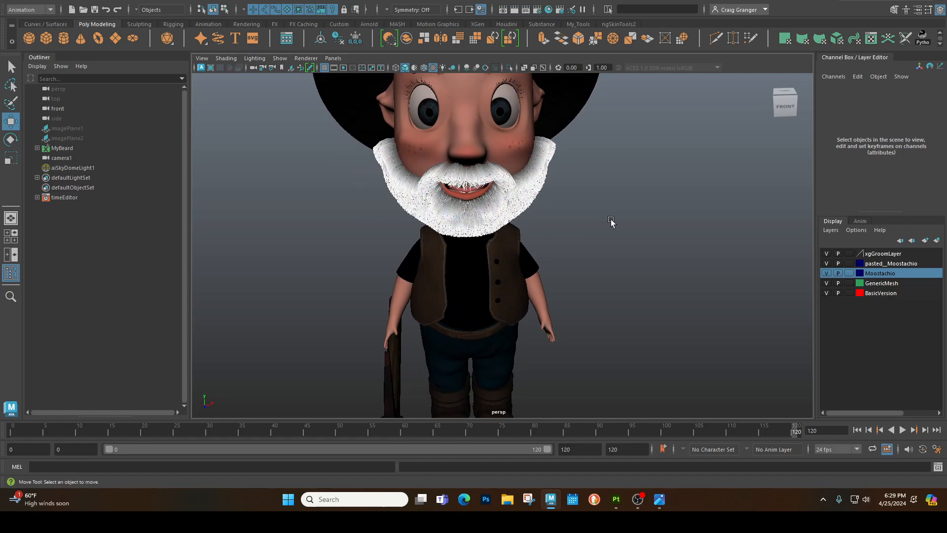
- Light the viewport with all scene lights and examine the textured character and his pickaxe from the front and side
{"action": "left_click_drag", "start_coordinate": [624, 220], "coordinate": [620, 203], "text": "alt"}
{"action": "right_click_drag", "start_coordinate": [614, 203], "coordinate": [571, 182], "text": "alt"}
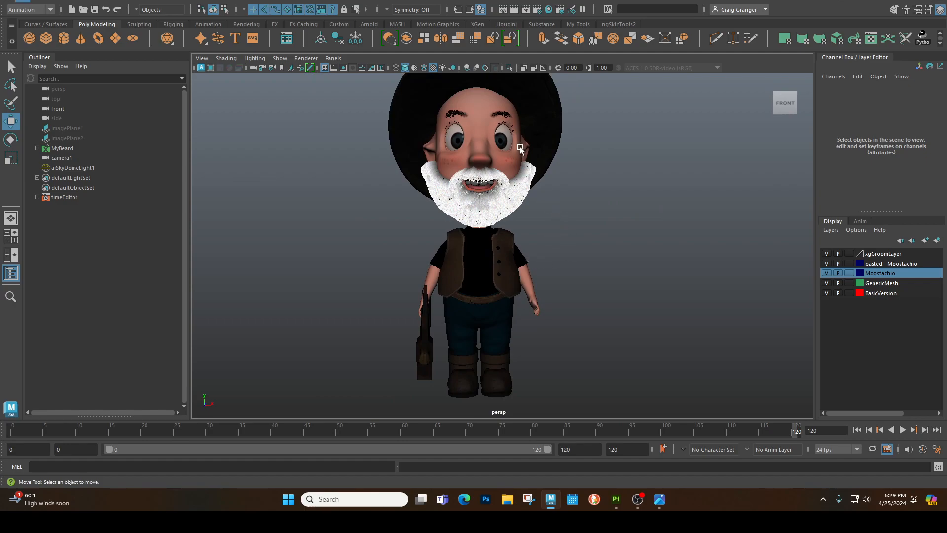
{"action": "left_click", "coordinate": [446, 67]}
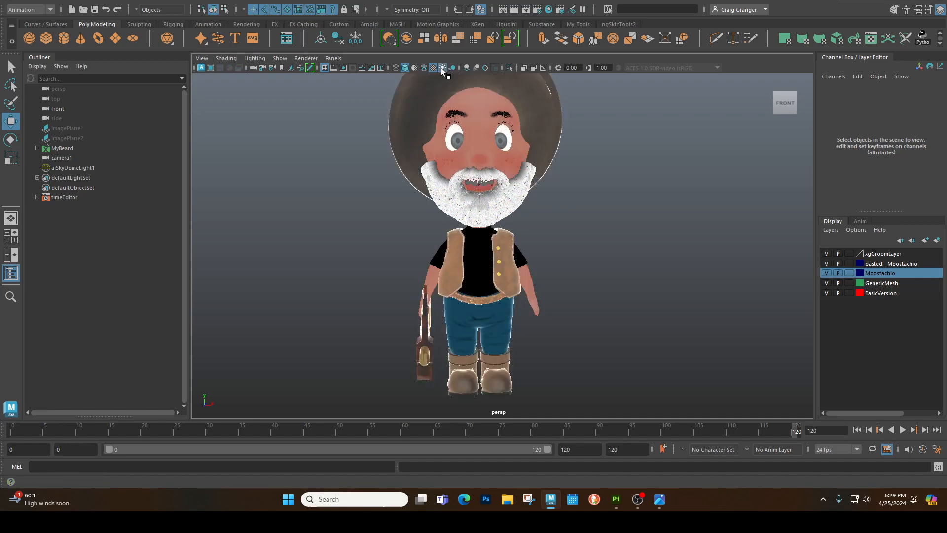
{"action": "mouse_move", "coordinate": [350, 321]}
{"action": "left_mouse_down", "text": "alt"}
{"action": "mouse_move", "coordinate": [402, 313]}
{"action": "mouse_move", "coordinate": [475, 336]}
{"action": "left_mouse_up", "text": "alt"}
{"action": "scroll", "coordinate": [475, 336], "scroll_direction": "up", "scroll_amount": 3}
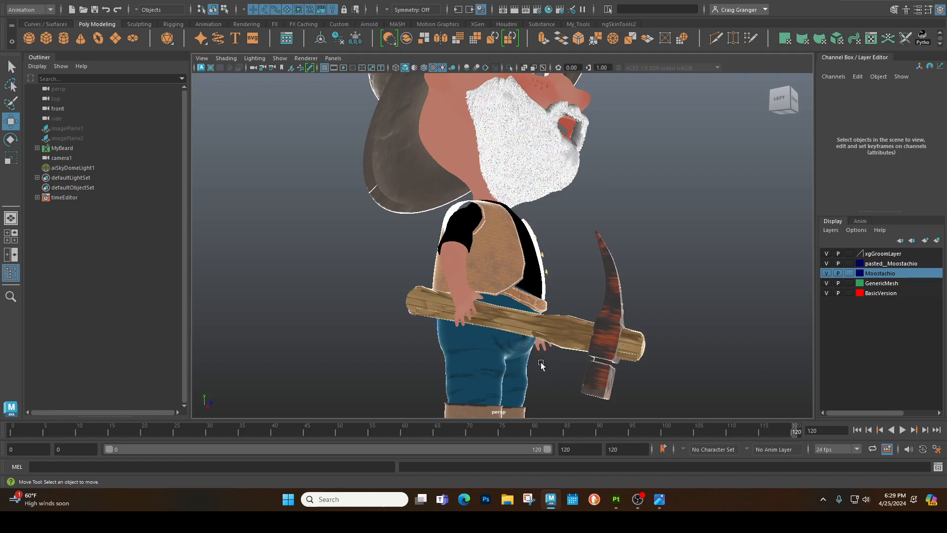
{"action": "middle_click_drag", "start_coordinate": [538, 359], "coordinate": [510, 295], "text": "alt"}
{"action": "scroll", "coordinate": [510, 295], "scroll_direction": "up", "scroll_amount": 1}
{"action": "left_click_drag", "start_coordinate": [511, 295], "coordinate": [512, 297], "text": "alt"}
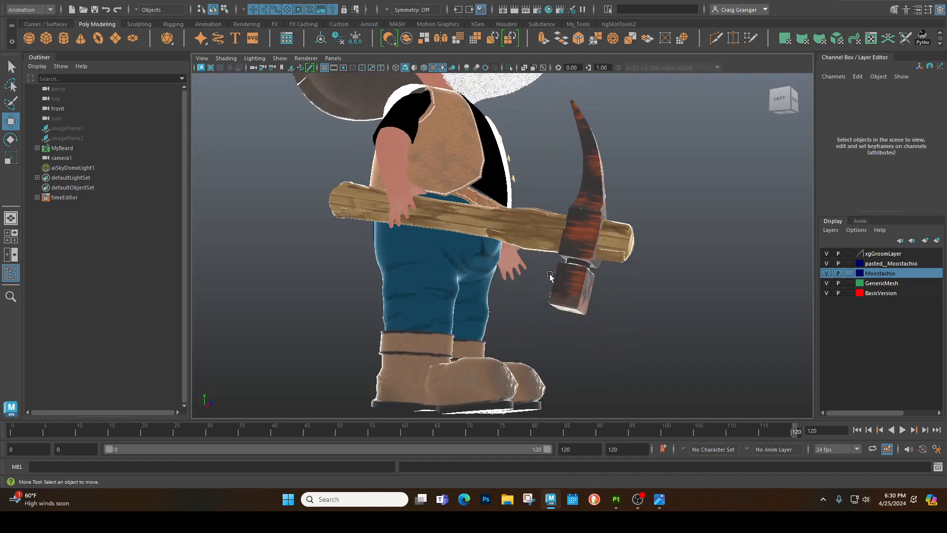
{"action": "left_click_drag", "start_coordinate": [646, 300], "coordinate": [558, 249], "text": "alt"}
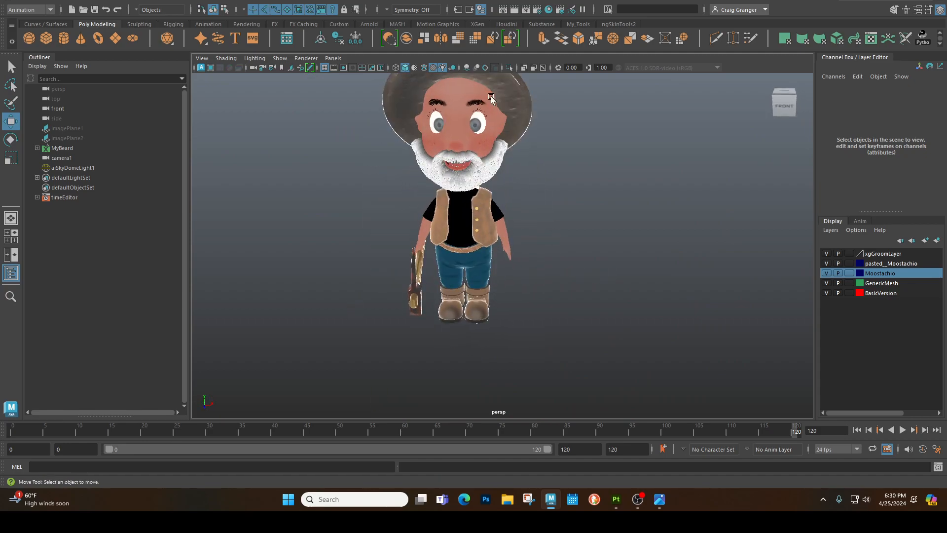
{"action": "left_click_drag", "start_coordinate": [531, 289], "coordinate": [494, 296], "text": "alt"}
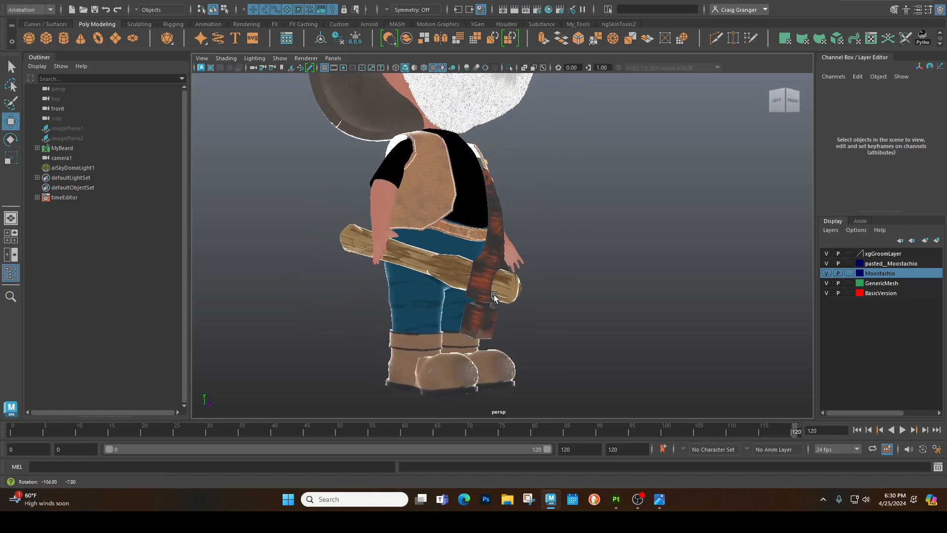
- Compare the character's textures from the side and front with all scene lights switched off and back on
{"action": "left_click", "coordinate": [446, 69]}
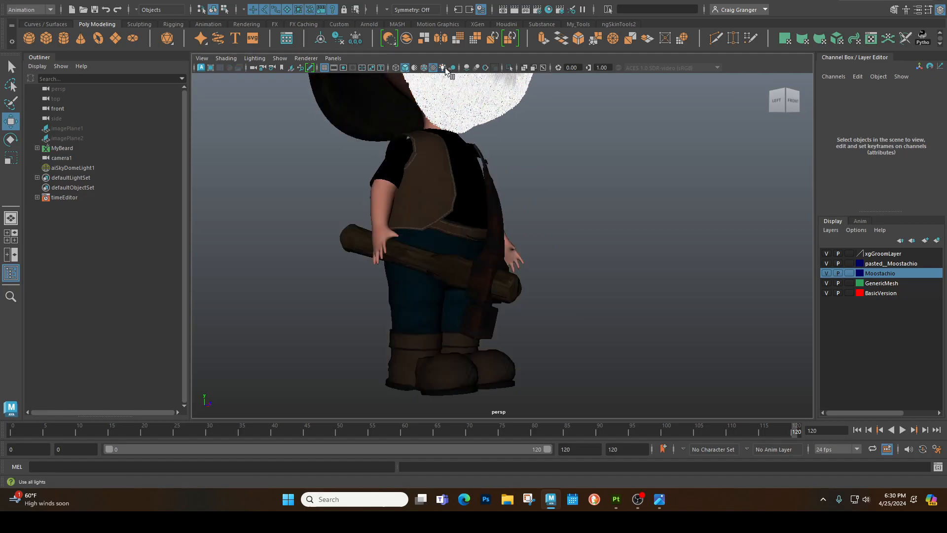
{"action": "left_click_drag", "start_coordinate": [599, 211], "coordinate": [529, 259], "text": "alt"}
{"action": "left_click", "coordinate": [443, 68]}
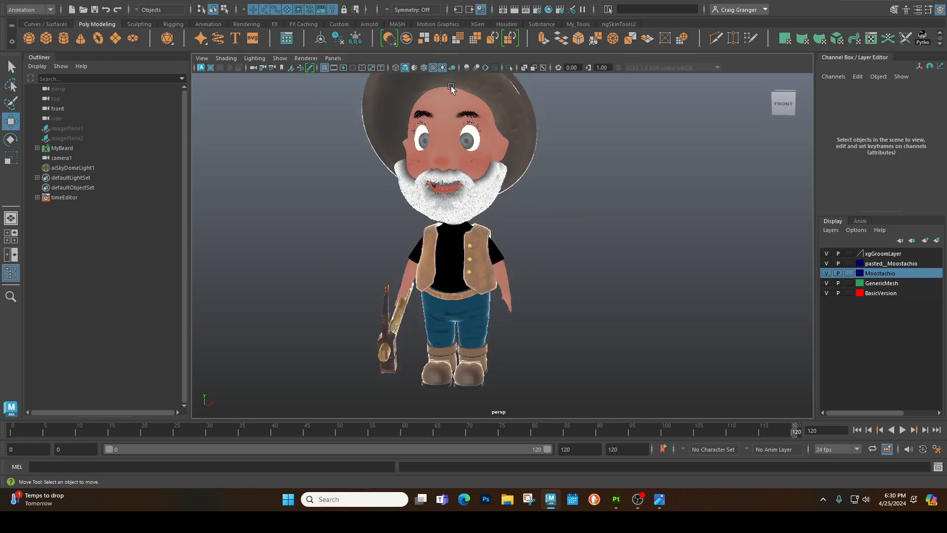
- Examine the vest's leather, stitching and buttons up close, first with all scene lights on and then off
{"action": "scroll", "coordinate": [513, 280], "scroll_direction": "up", "scroll_amount": 8}
{"action": "left_click_drag", "start_coordinate": [487, 284], "coordinate": [571, 322], "text": "alt"}
{"action": "left_click_drag", "start_coordinate": [556, 364], "coordinate": [547, 360], "text": "alt"}
{"action": "left_click_drag", "start_coordinate": [520, 273], "coordinate": [494, 278], "text": "alt"}
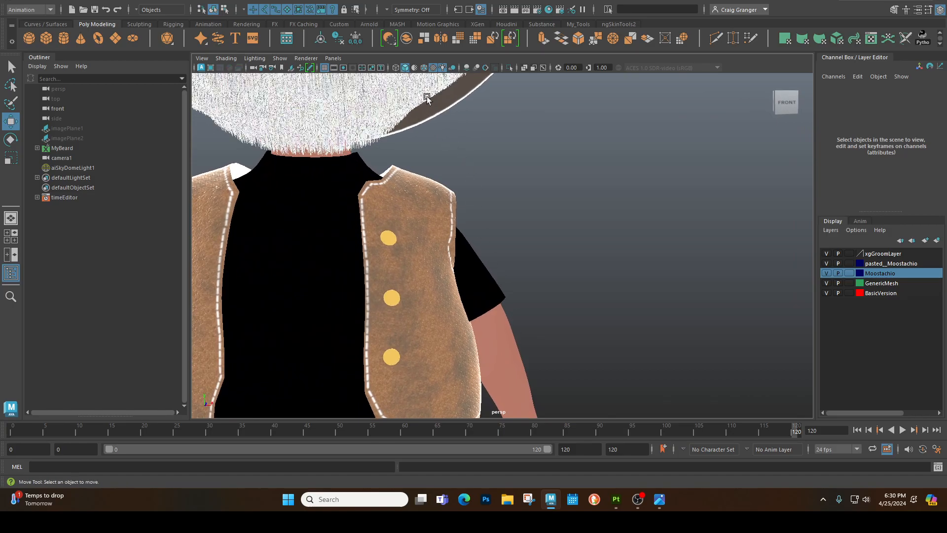
{"action": "left_click", "coordinate": [442, 67]}
{"action": "left_click_drag", "start_coordinate": [439, 233], "coordinate": [378, 235], "text": "alt"}
- Switch to Substance Painter and apply the Old Boot smart material to the boot model
{"action": "scroll", "coordinate": [379, 236], "scroll_direction": "down", "scroll_amount": 5}
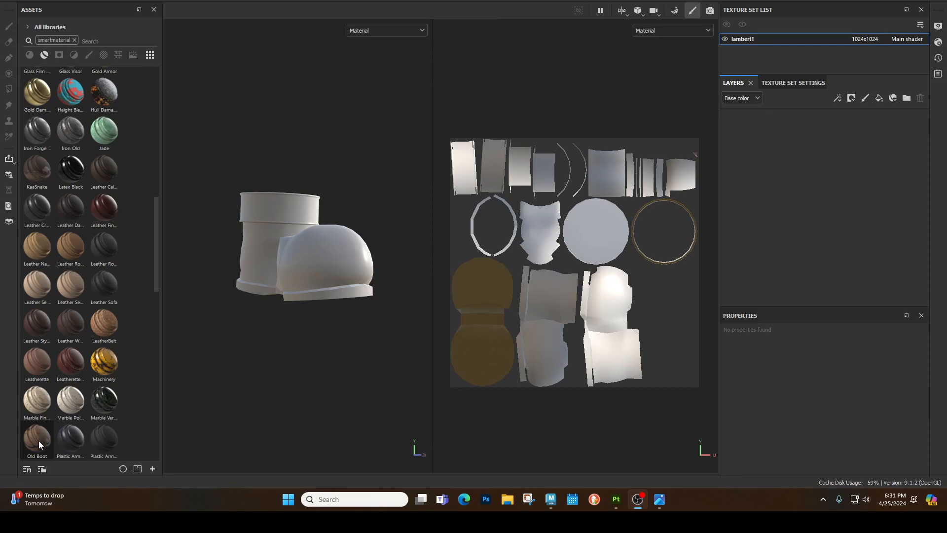
{"action": "left_click_drag", "start_coordinate": [42, 442], "coordinate": [258, 324]}
- Examine the Old Boot material on the boot's cuff, heel, sole, side seam and toe from all sides
{"action": "scroll", "coordinate": [258, 324], "scroll_direction": "up", "scroll_amount": 3}
{"action": "left_click_drag", "start_coordinate": [274, 364], "coordinate": [331, 247], "text": "alt"}
{"action": "left_click_drag", "start_coordinate": [293, 286], "coordinate": [387, 312], "text": "alt"}
{"action": "middle_click_drag", "start_coordinate": [248, 356], "coordinate": [346, 361], "text": "alt"}
{"action": "left_click_drag", "start_coordinate": [345, 361], "coordinate": [330, 336], "text": "alt"}
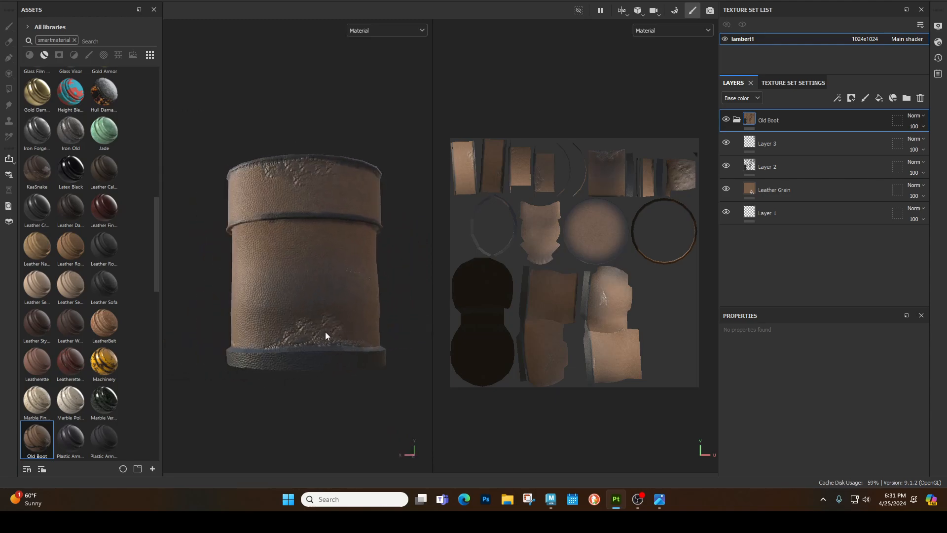
{"action": "left_click_drag", "start_coordinate": [248, 365], "coordinate": [316, 374], "text": "alt"}
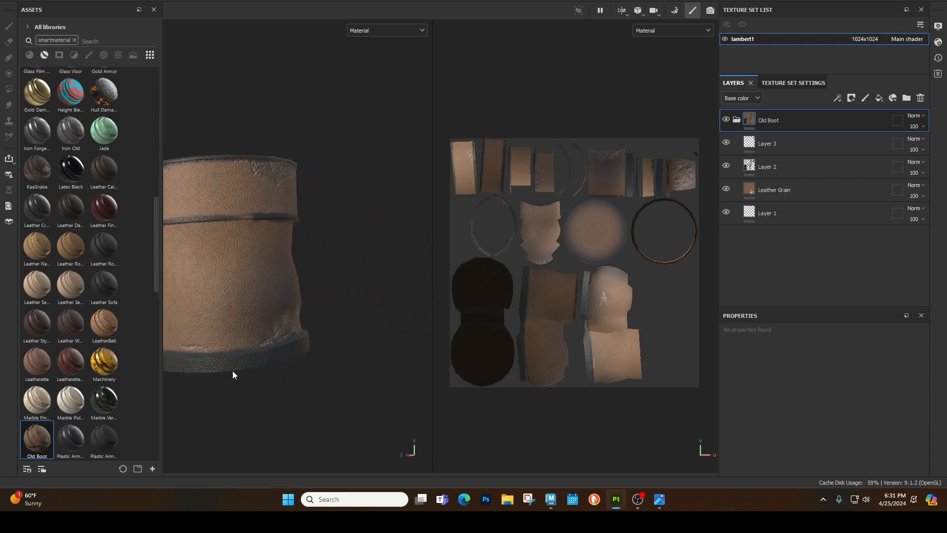
{"action": "scroll", "coordinate": [234, 375], "scroll_direction": "down", "scroll_amount": 3}
{"action": "left_click_drag", "start_coordinate": [228, 374], "coordinate": [208, 367], "text": "alt"}
{"action": "left_click_drag", "start_coordinate": [370, 401], "coordinate": [287, 428], "text": "alt"}
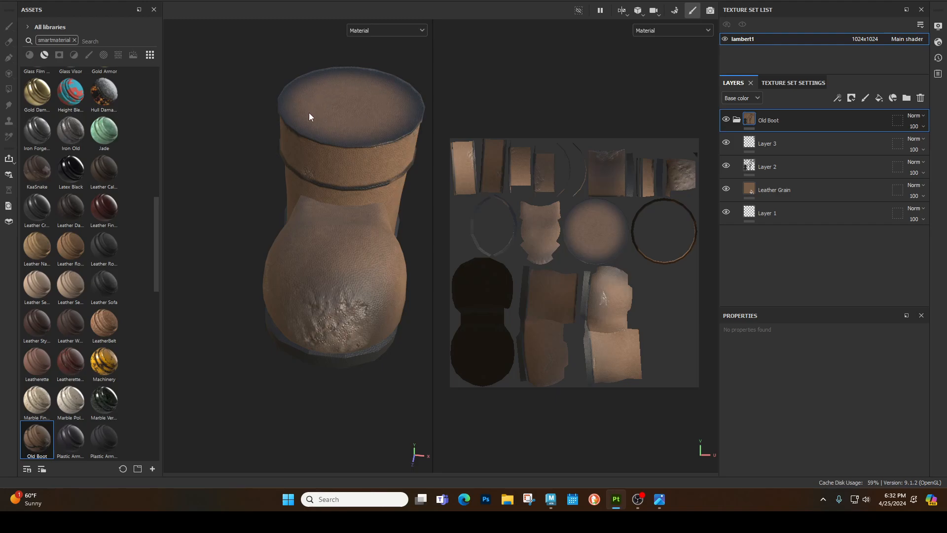
{"action": "left_click_drag", "start_coordinate": [331, 338], "coordinate": [442, 450], "text": "alt"}
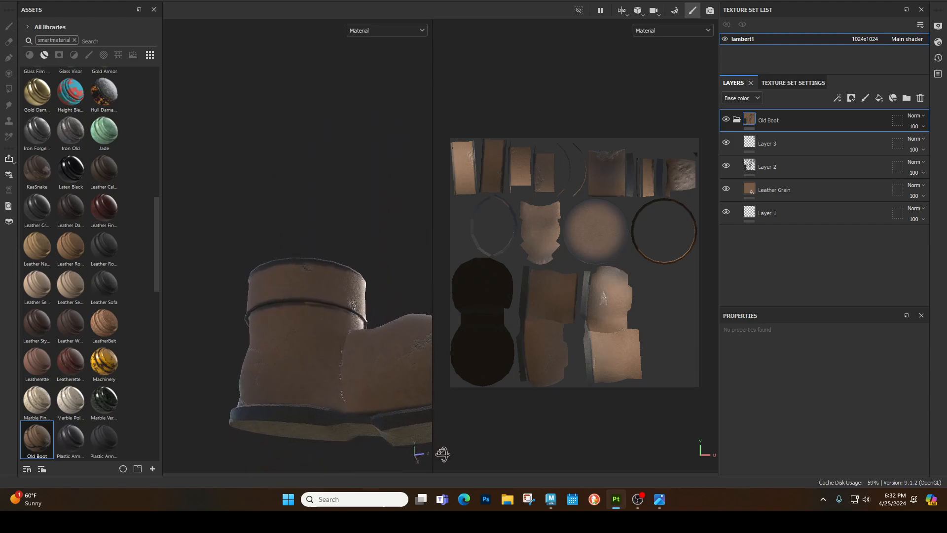
{"action": "middle_click_drag", "start_coordinate": [383, 461], "coordinate": [370, 446], "text": "alt"}
{"action": "left_click_drag", "start_coordinate": [370, 446], "coordinate": [308, 420], "text": "alt"}
{"action": "left_click_drag", "start_coordinate": [286, 264], "coordinate": [320, 302], "text": "alt"}
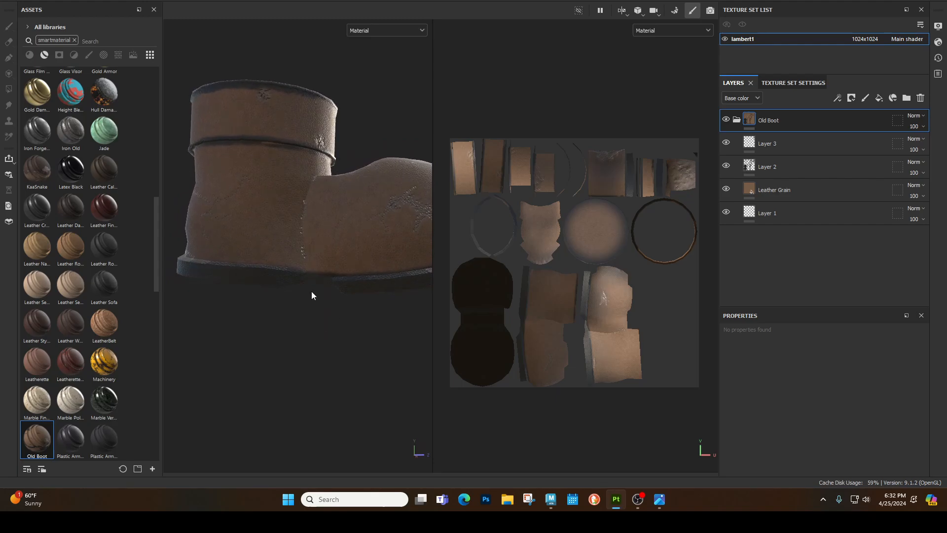
{"action": "left_click_drag", "start_coordinate": [423, 290], "coordinate": [312, 305], "text": "alt"}
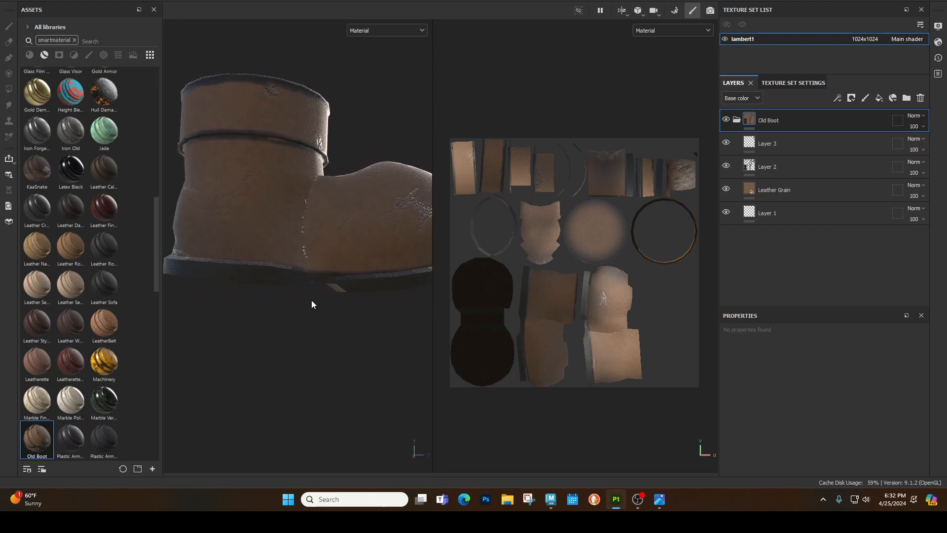
{"action": "left_click_drag", "start_coordinate": [390, 287], "coordinate": [342, 419], "text": "alt"}
{"action": "scroll", "coordinate": [400, 340], "scroll_direction": "down", "scroll_amount": 3}
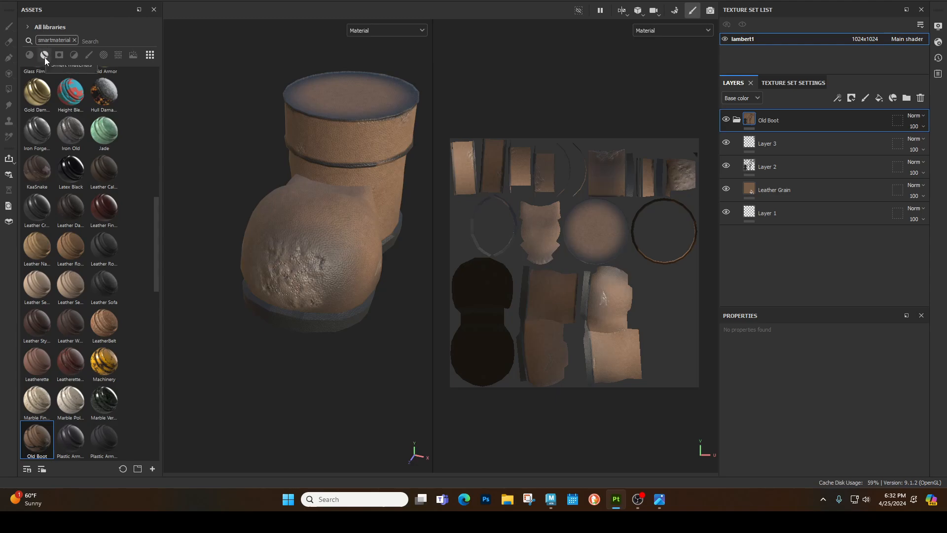
{"action": "left_click_drag", "start_coordinate": [328, 299], "coordinate": [292, 320], "text": "alt"}
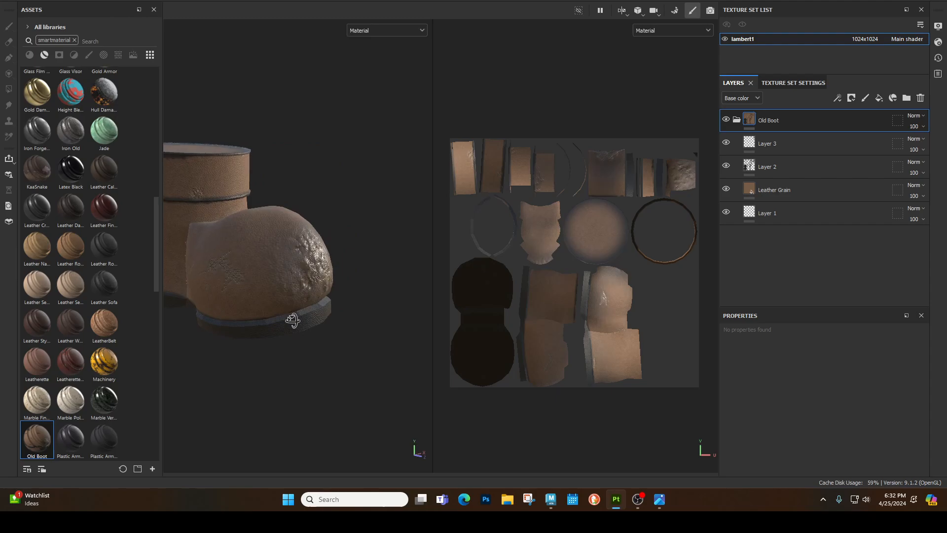
{"action": "middle_click_drag", "start_coordinate": [227, 321], "coordinate": [330, 326], "text": "alt"}
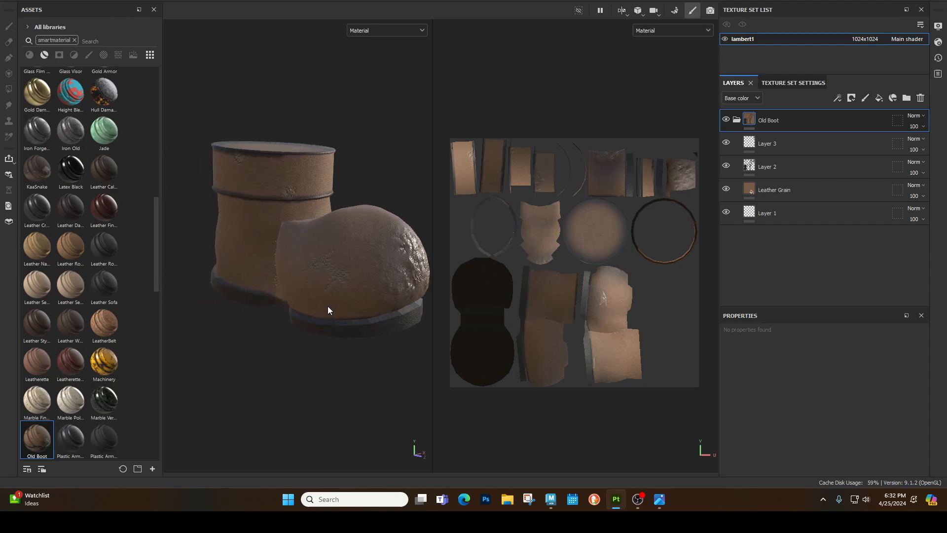